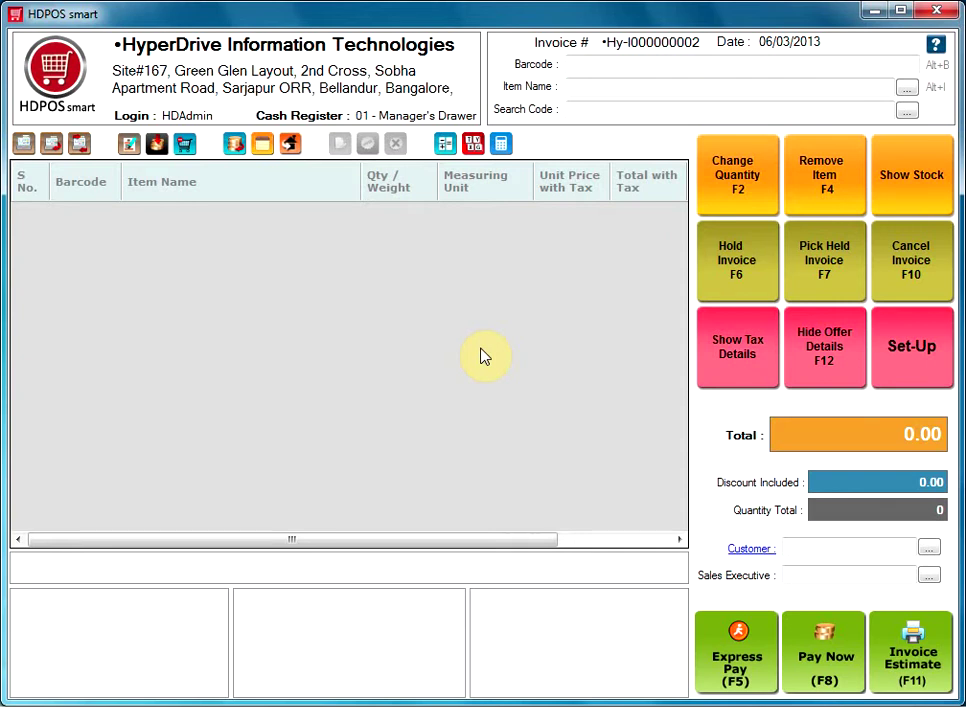
Open HDPOS smart's Set-Up window from the main POS invoice screen.
left_click(932, 356)
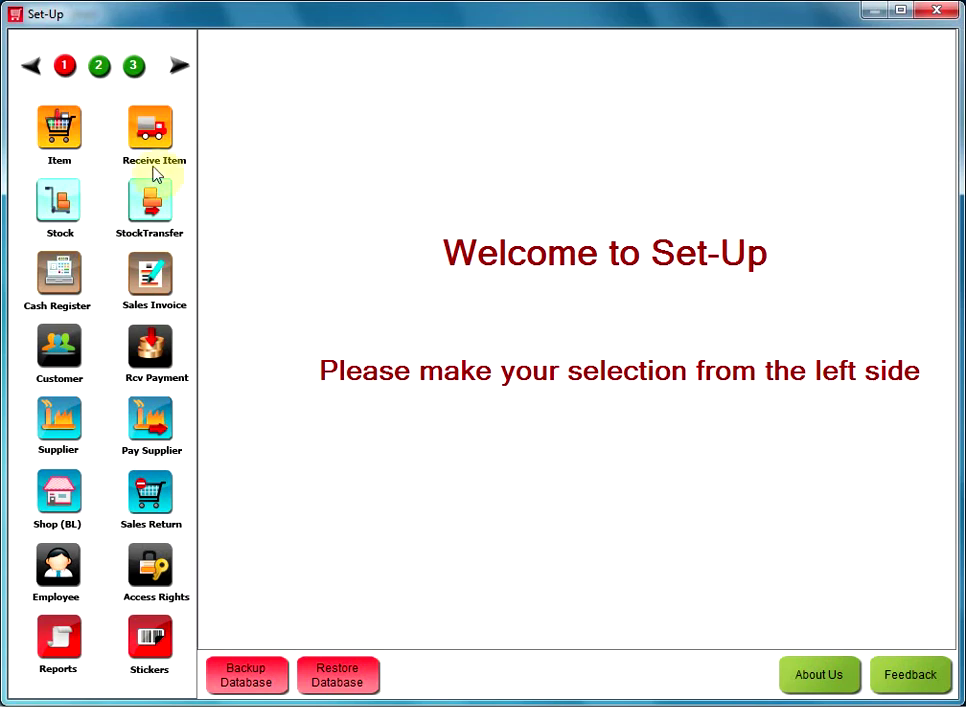
Start a new item named colgate from Item management.
left_click(62, 132)
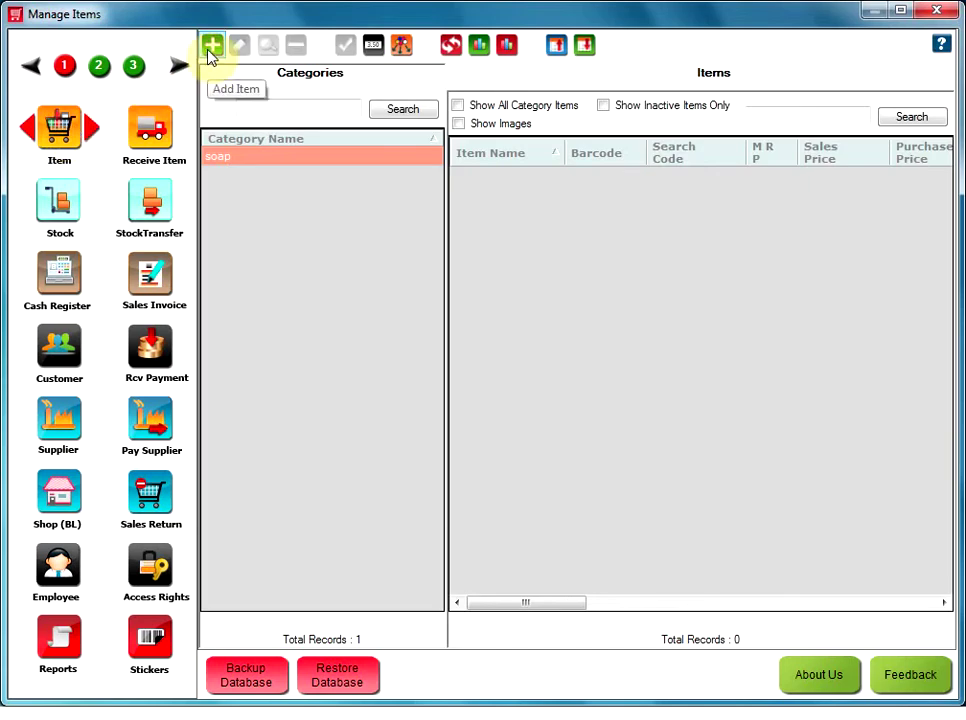
left_click(211, 46)
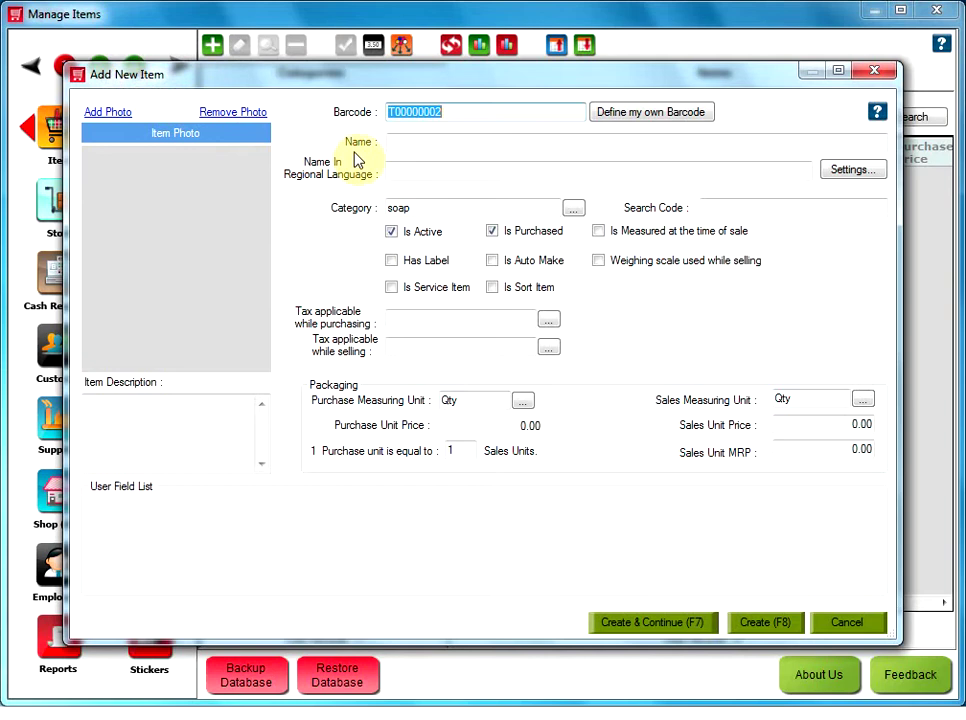
left_click(396, 142)
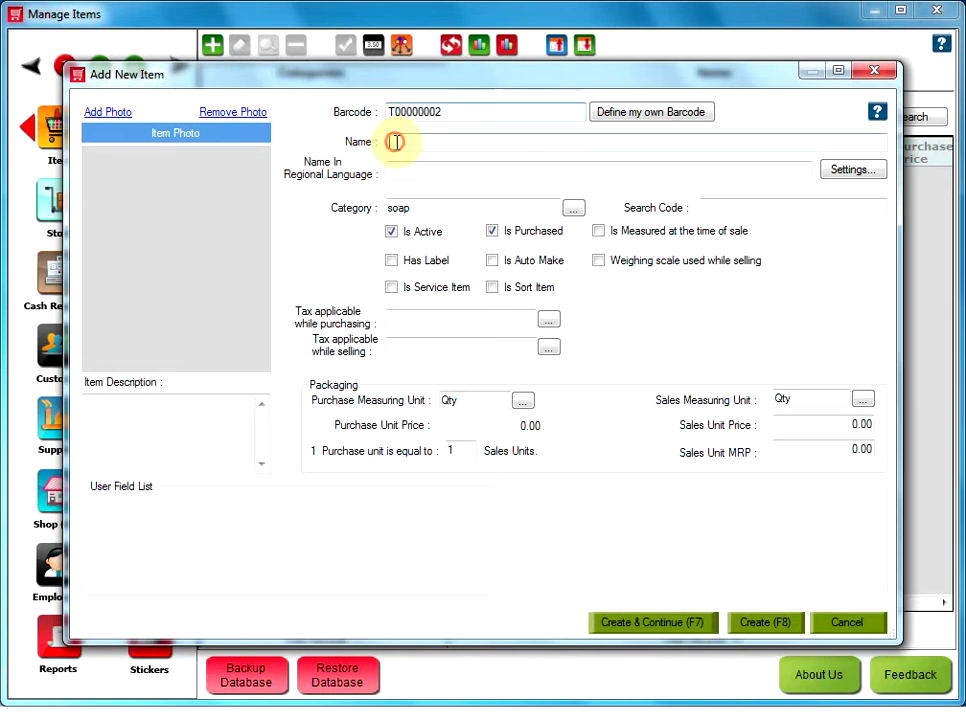
type("c")
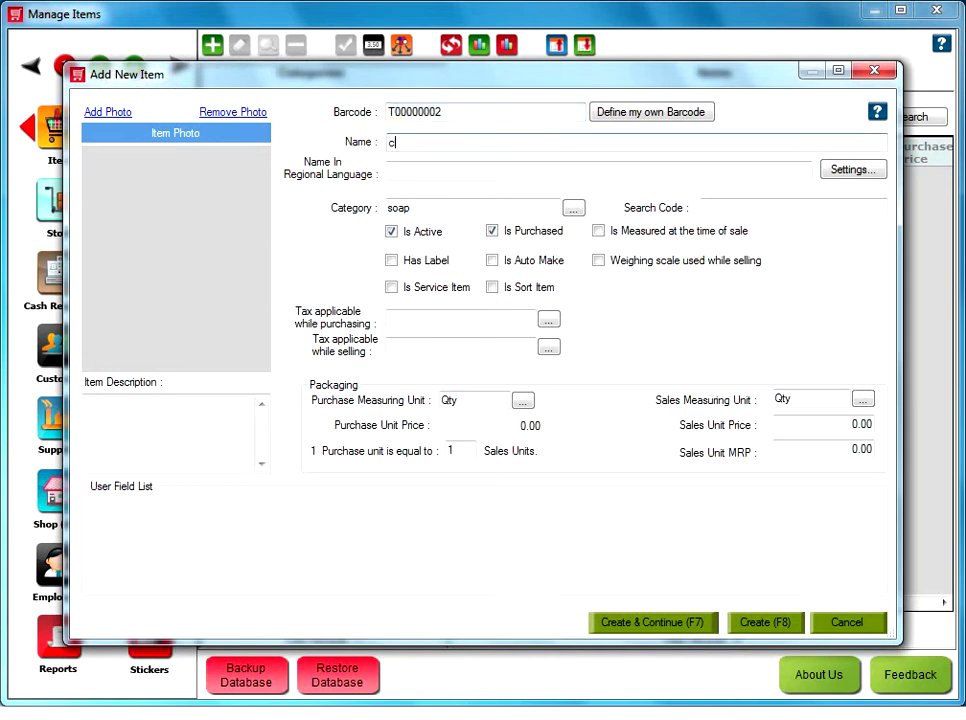
type("olgate")
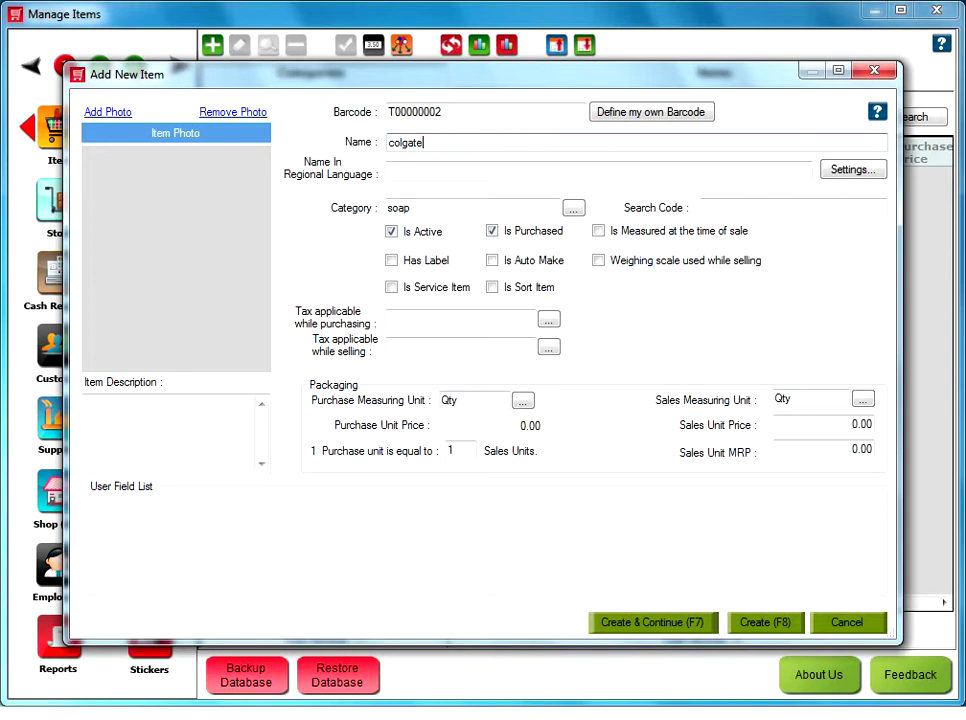
left_click(573, 210)
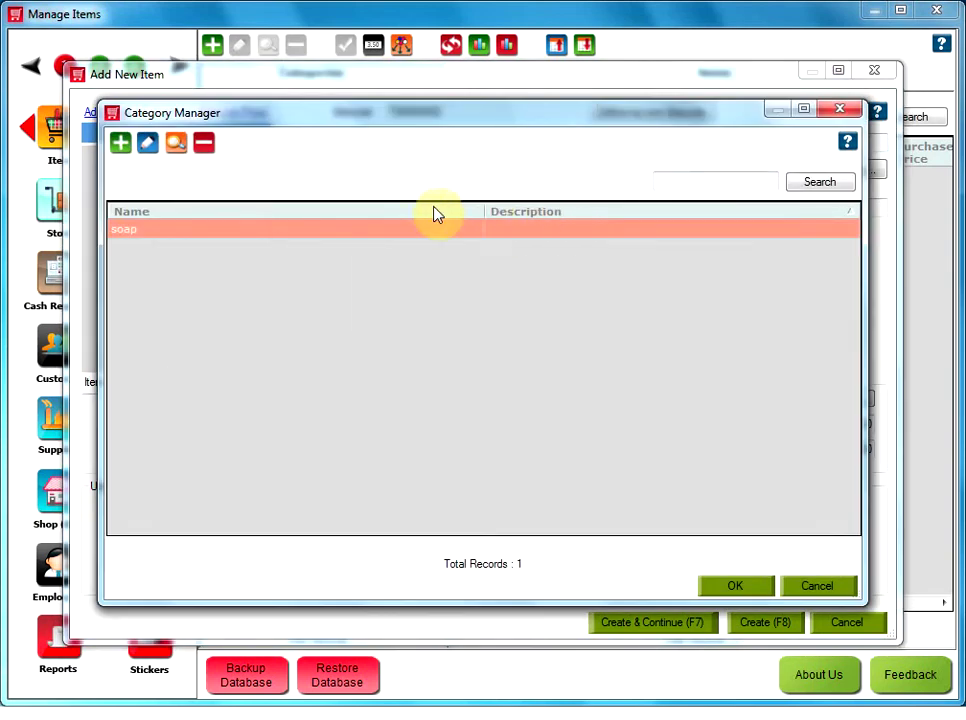
Create a Toothpaste category and assign it to the colgate item.
left_click(121, 146)
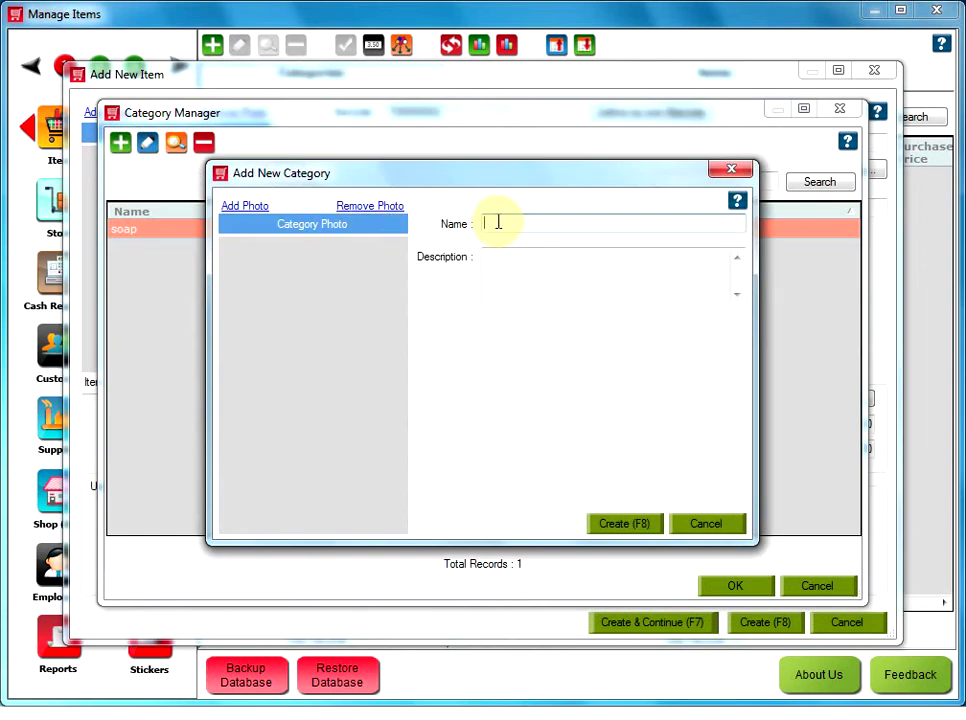
type("Toothpaste")
left_click(617, 527)
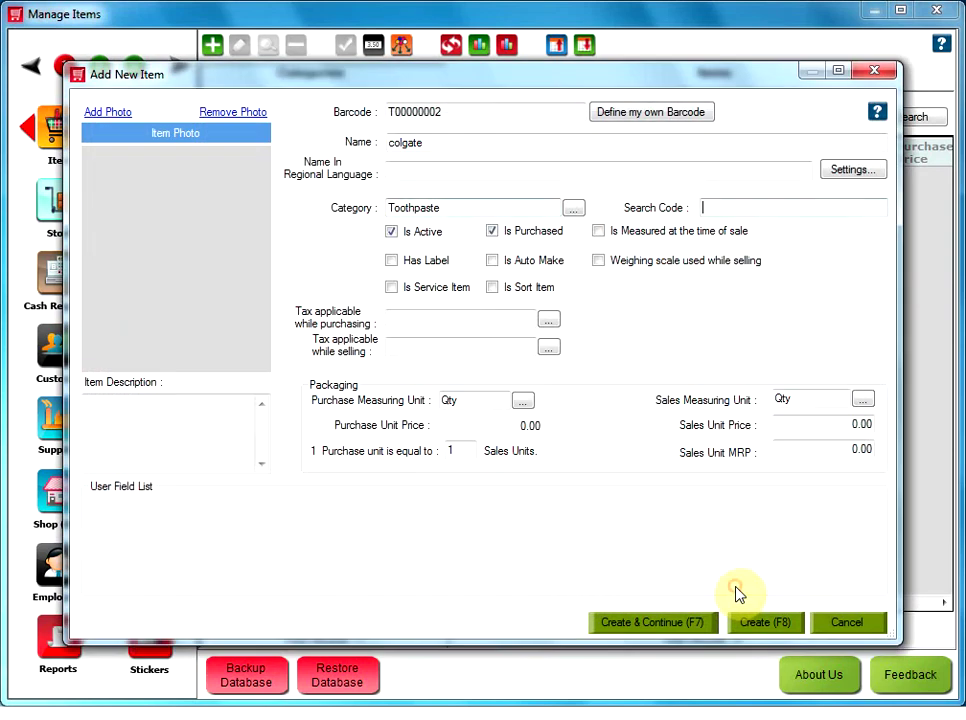
left_click(736, 589)
Set colgate's sales unit price to 10 and save the item.
left_click(830, 426)
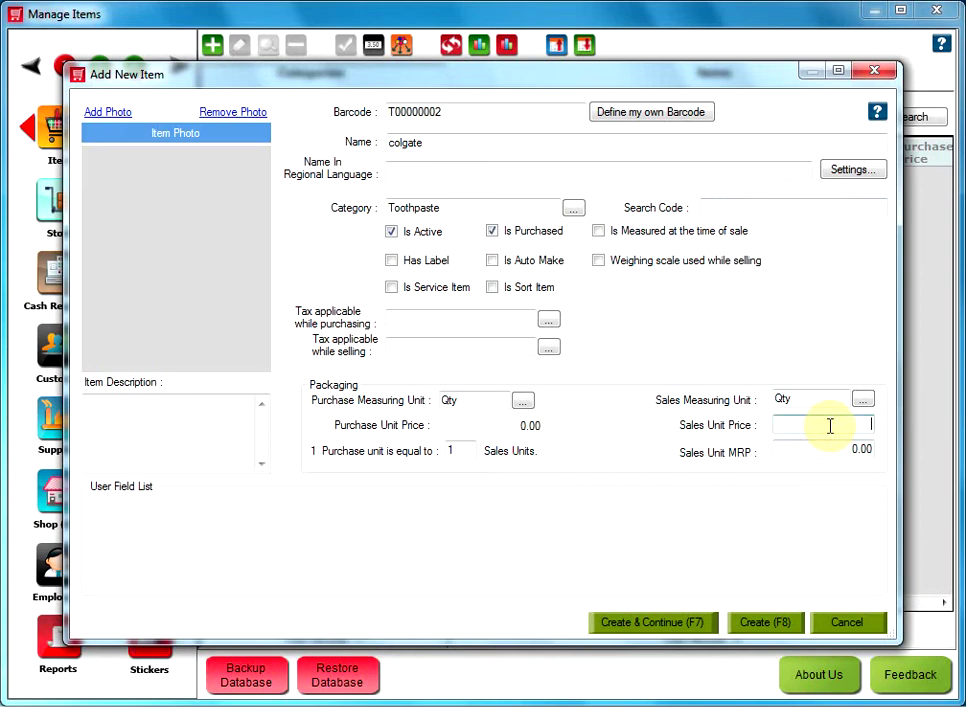
type("10")
left_click(757, 628)
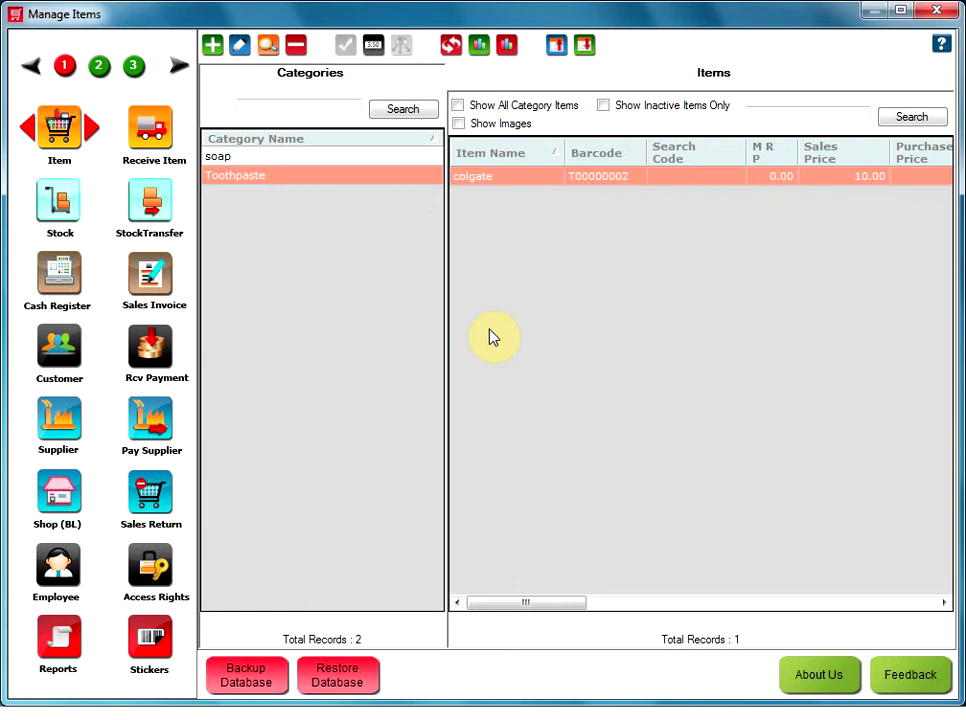
left_click(155, 151)
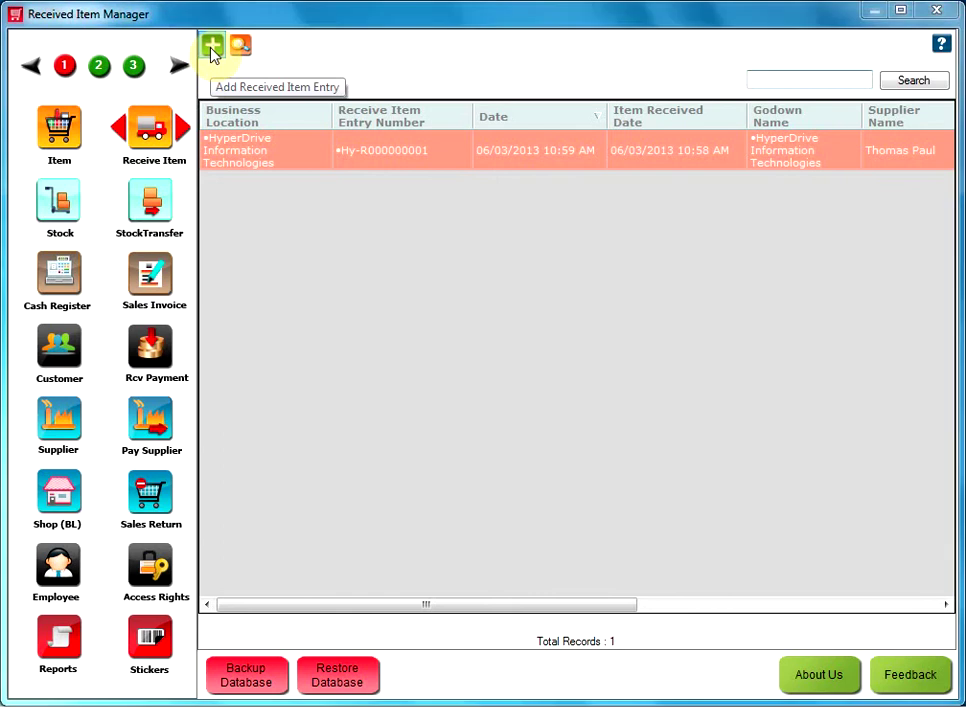
Start a new received-item entry with colgate as line 1.
left_click(211, 48)
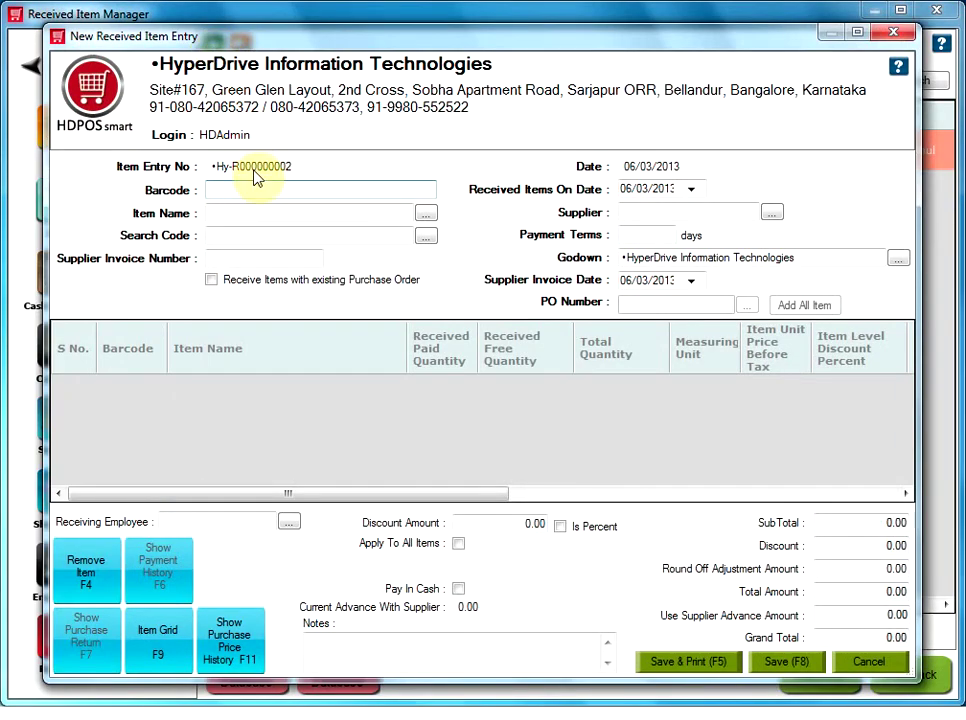
left_click(235, 213)
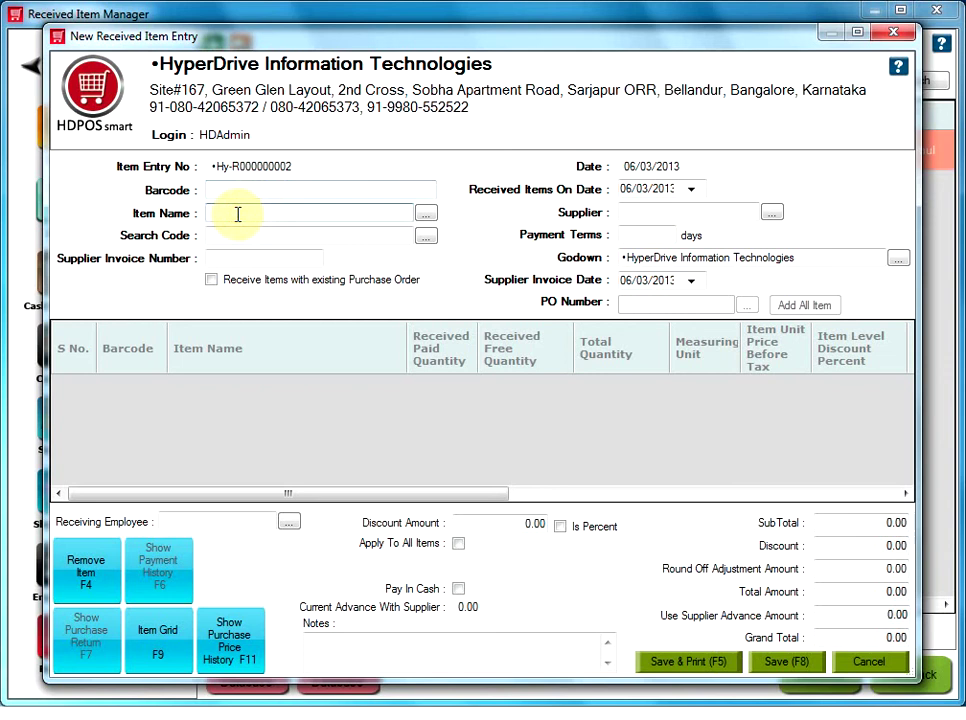
type("colgate")
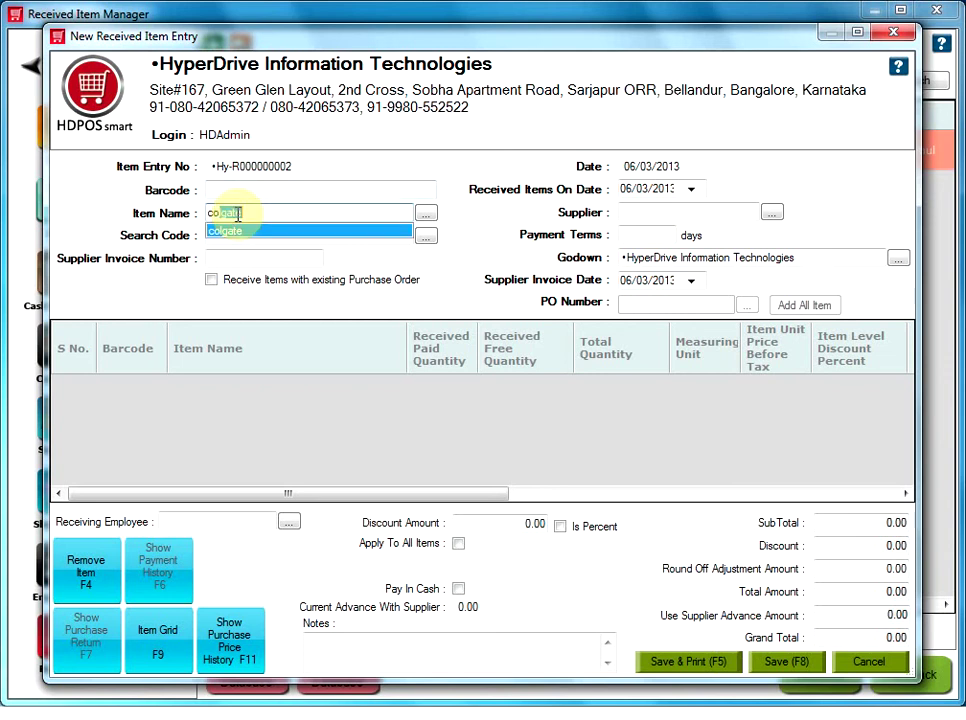
left_click(237, 232)
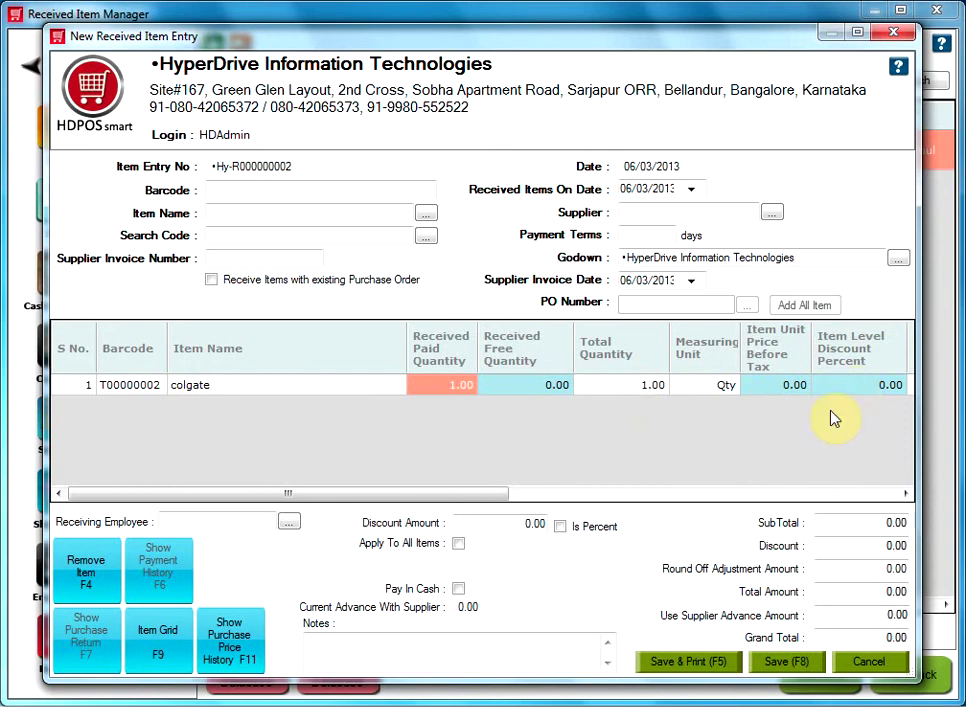
left_click(461, 388)
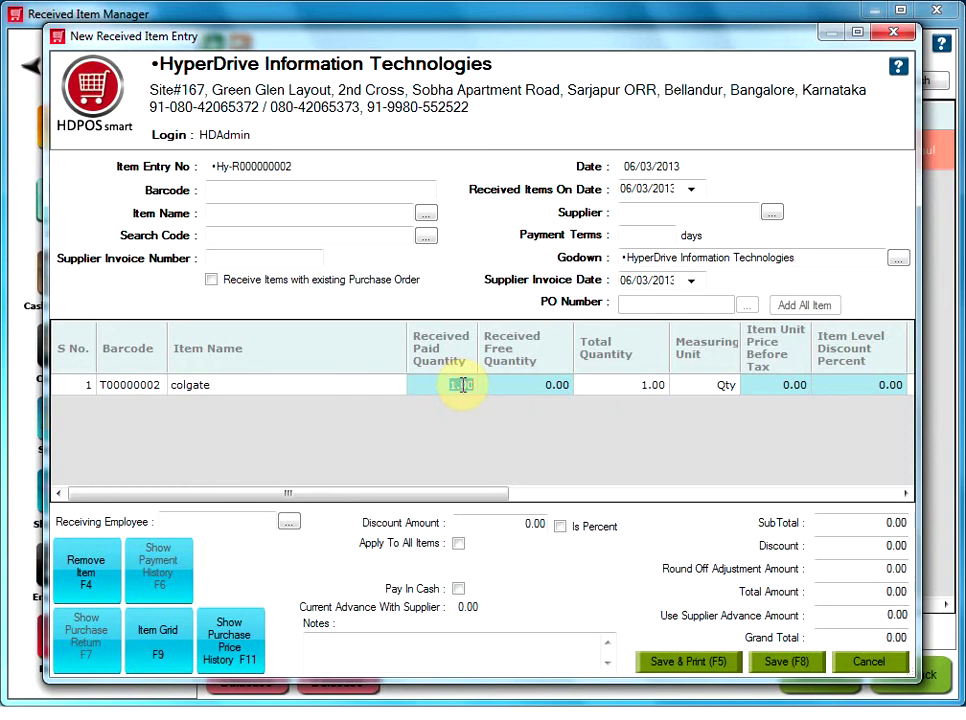
Receive 100 colgate units at a unit price before tax of 15.
type("100")
left_click(580, 410)
left_click(754, 386)
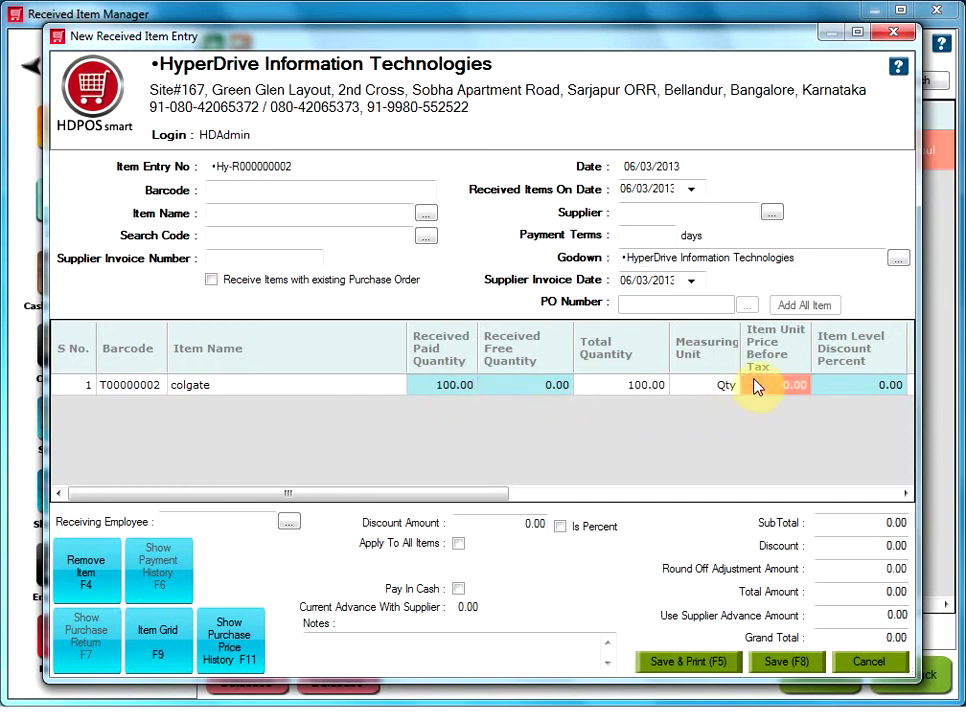
type("15")
left_click(747, 381)
left_click(650, 216)
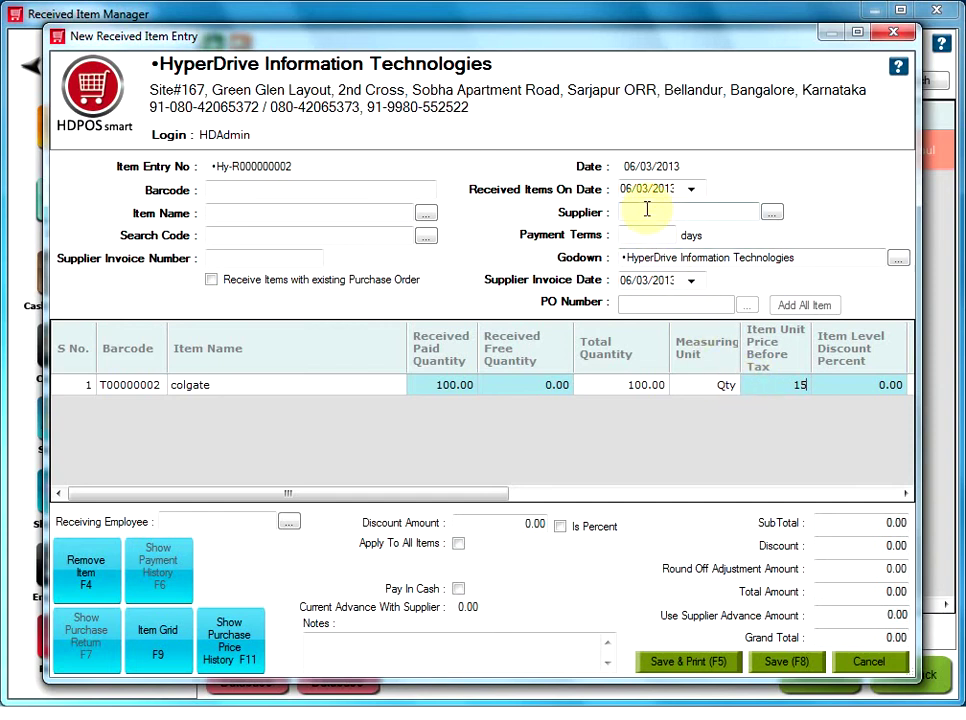
left_click(769, 213)
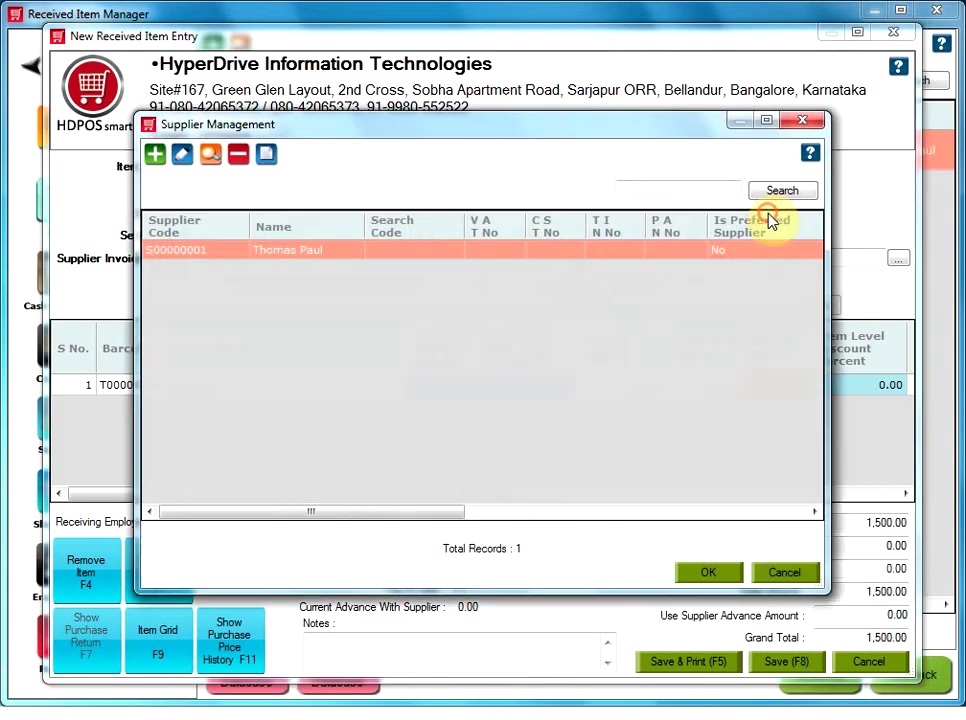
Add new supplier S00000002 with the supplier's name and set it on the receipt.
left_click(156, 155)
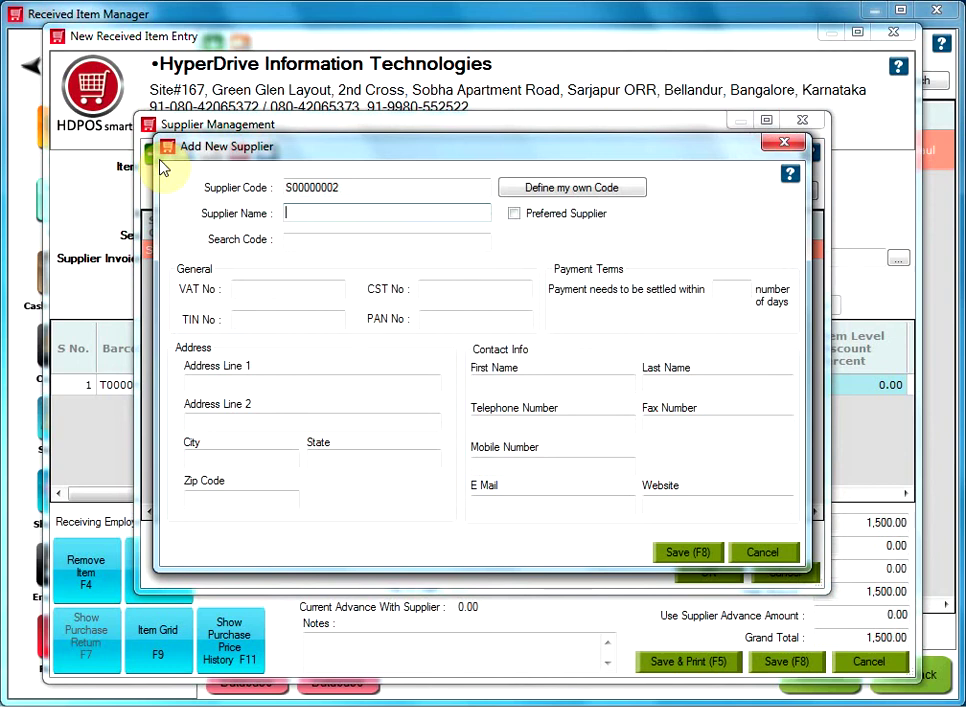
type("Thomas")
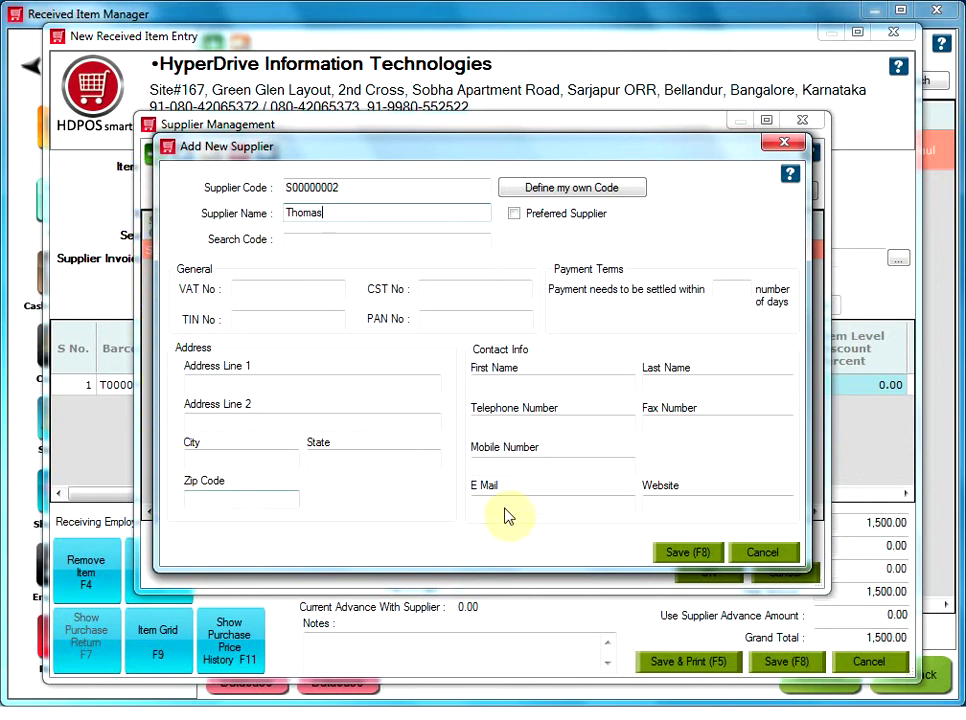
left_click(666, 556)
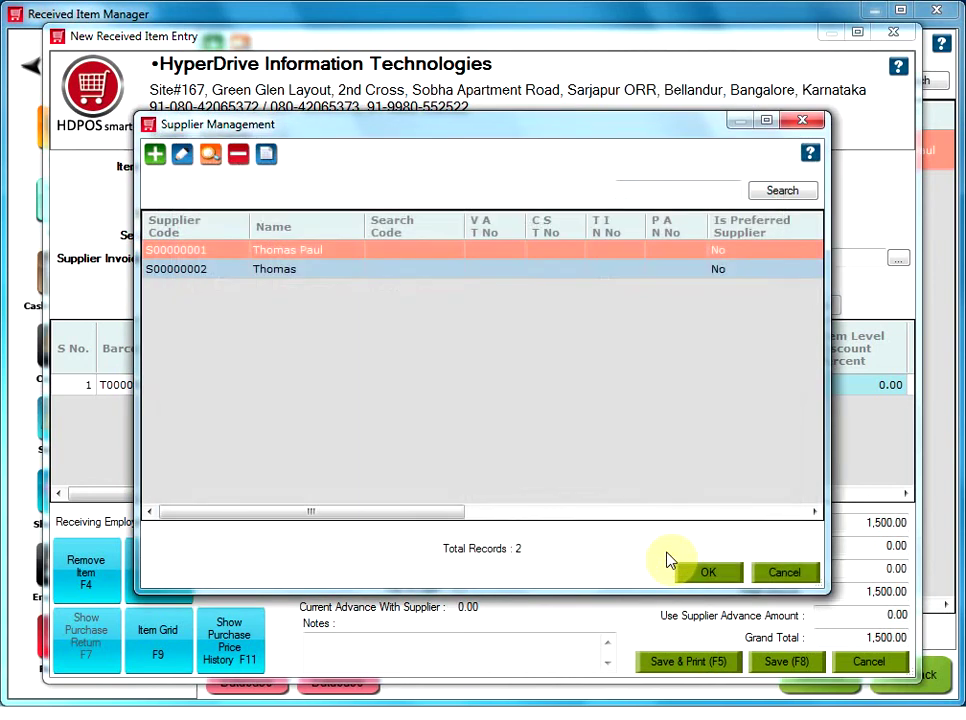
left_click(466, 271)
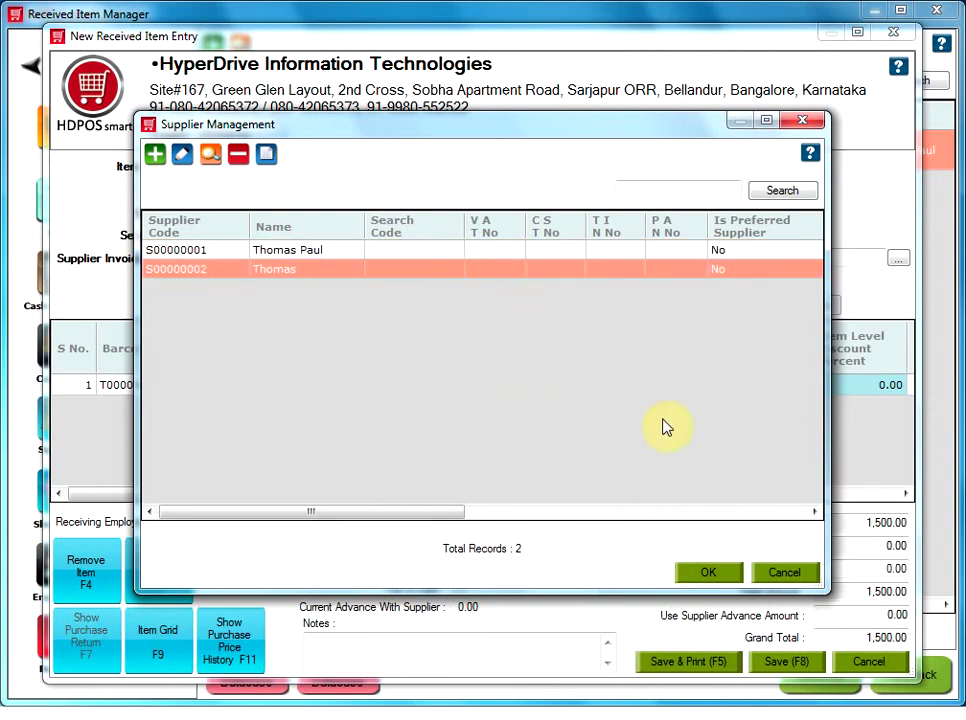
left_click(733, 574)
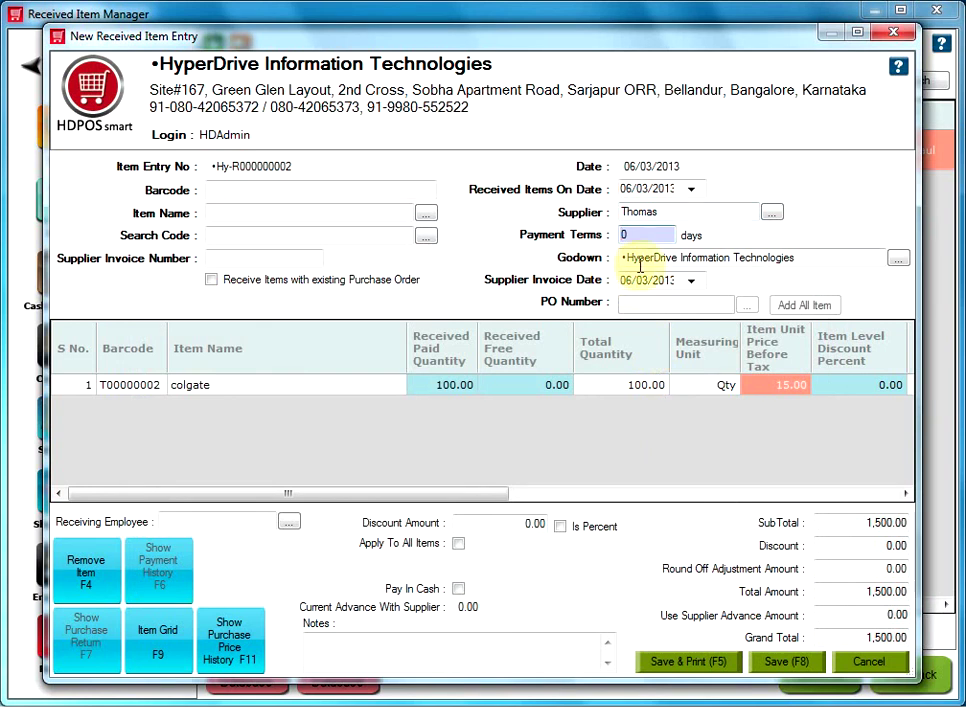
left_click(897, 262)
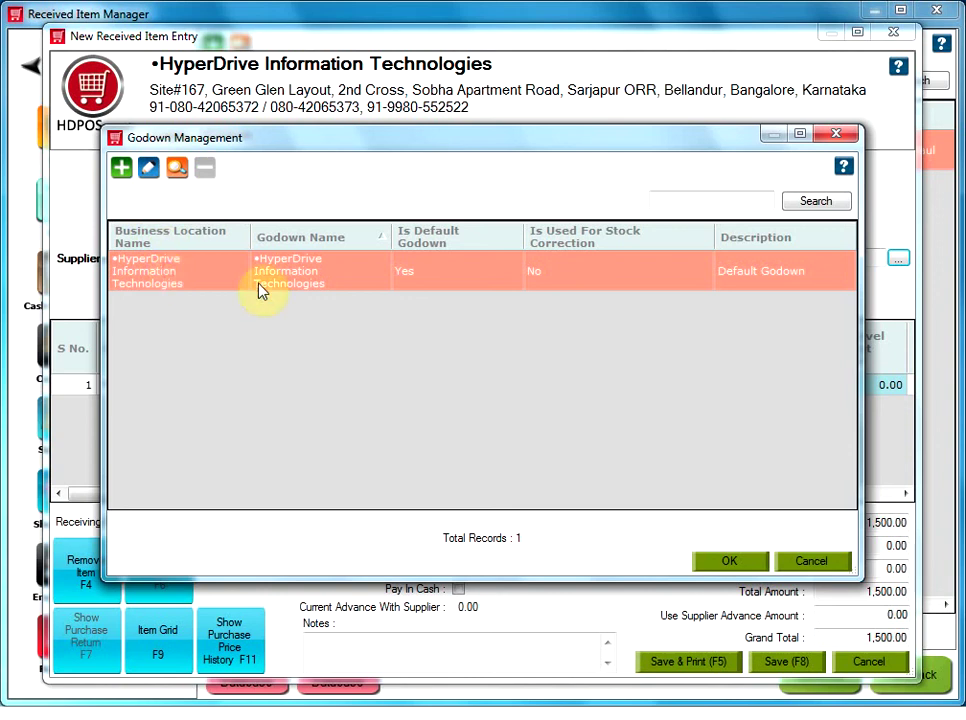
Keep the default godown and save receipt Hy-R000000002.
left_click(752, 562)
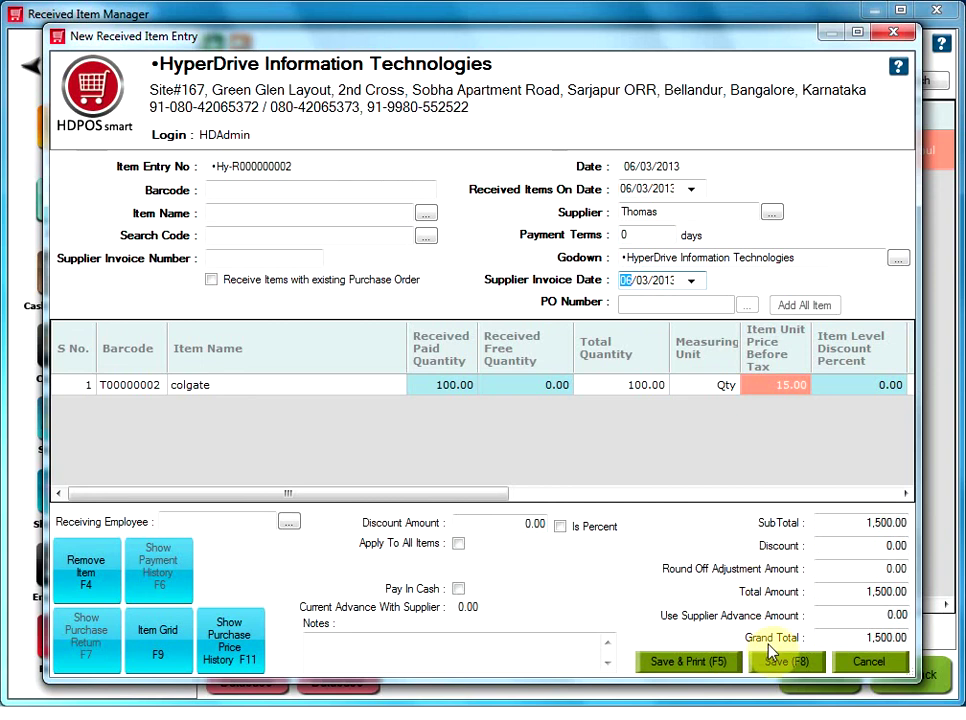
left_click(778, 662)
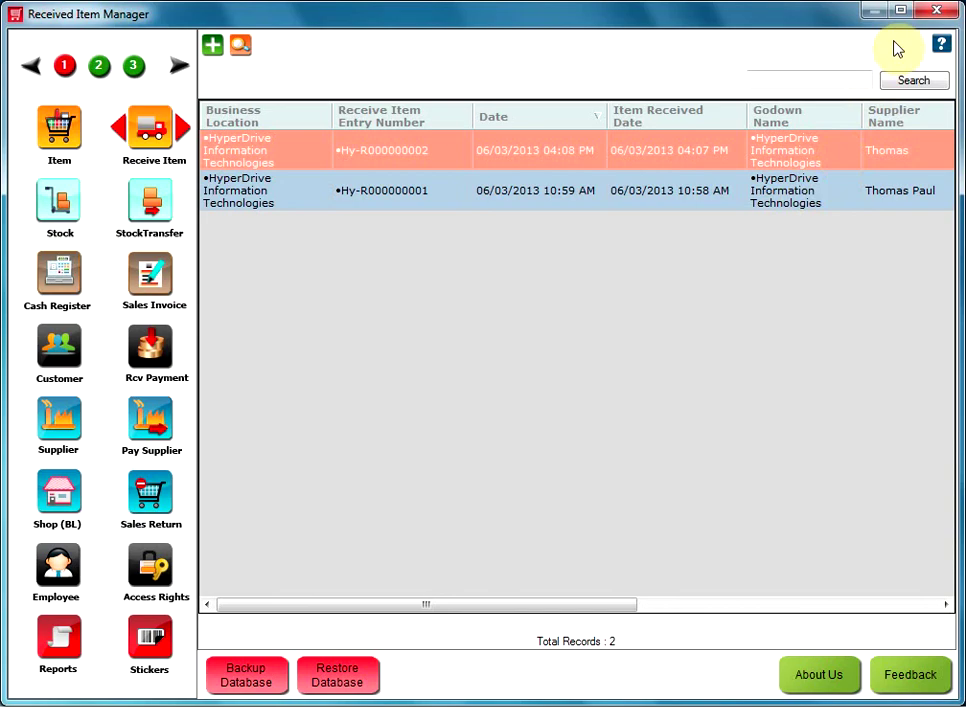
Bill one colgate at 10.00 on invoice Hy-I000000004 and bring up payment.
left_click(928, 16)
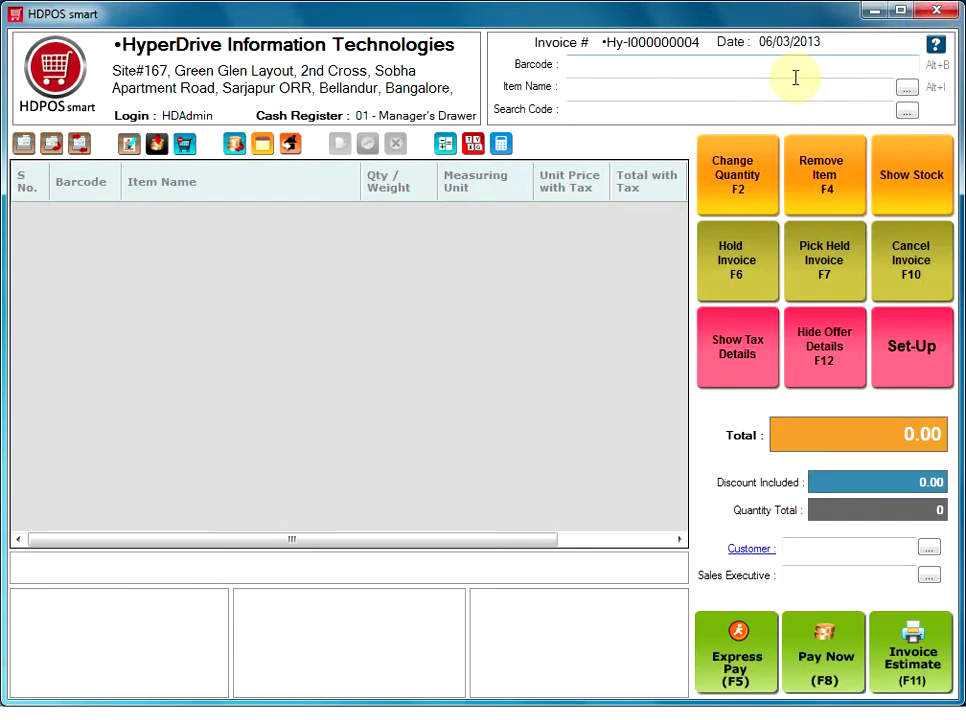
left_click(636, 89)
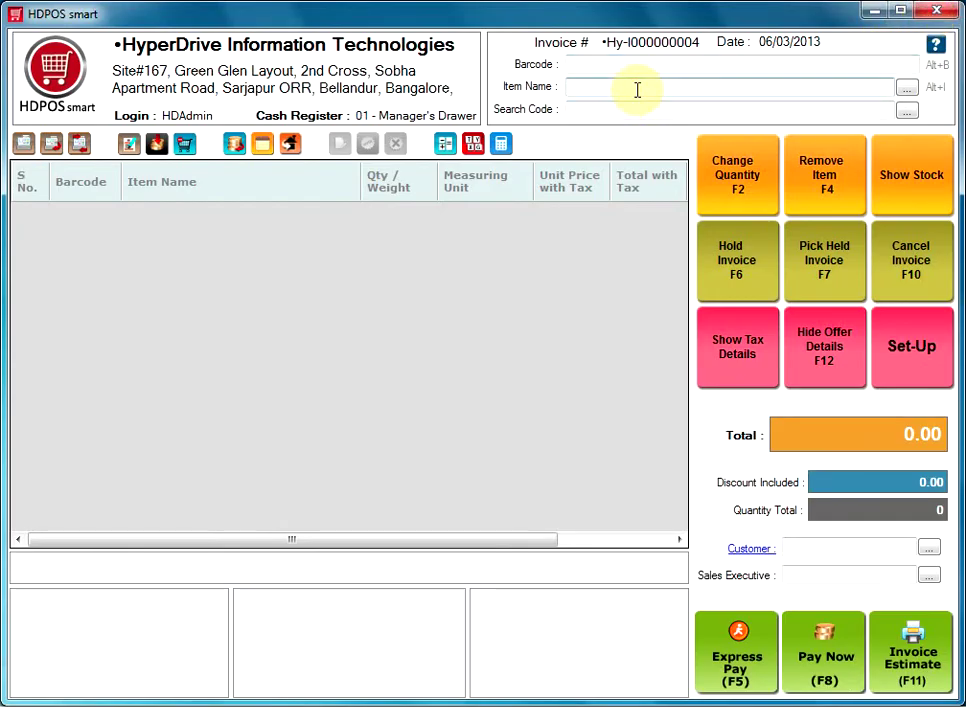
type("colgate")
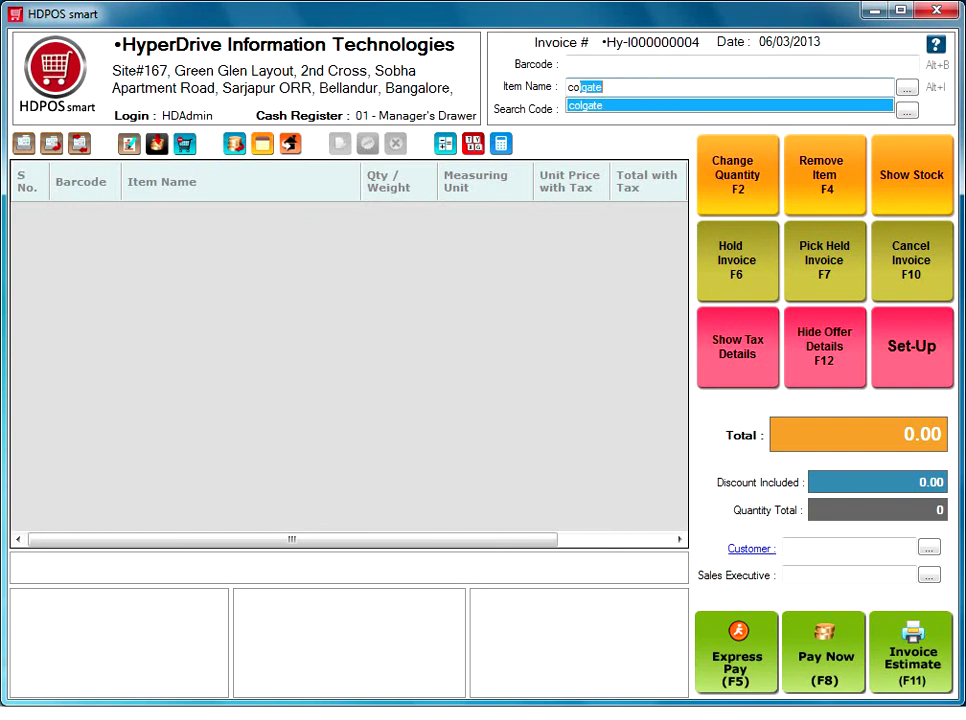
left_click(636, 108)
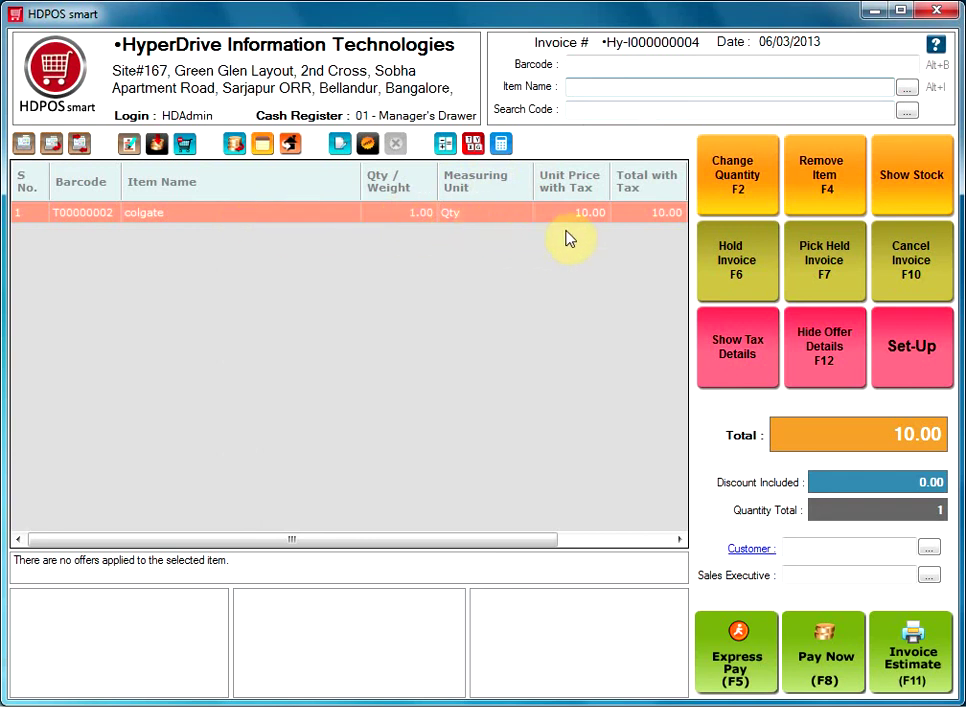
left_click(826, 655)
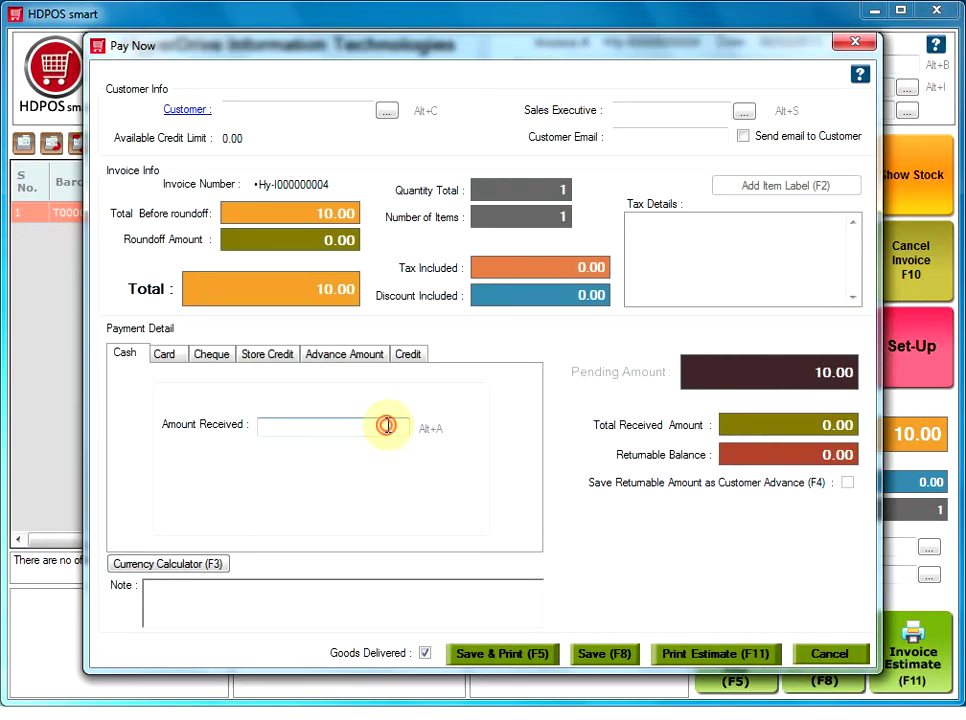
Enter a 10.00 cash payment received and save invoice Hy-I000000004.
left_click(386, 425)
type("1")
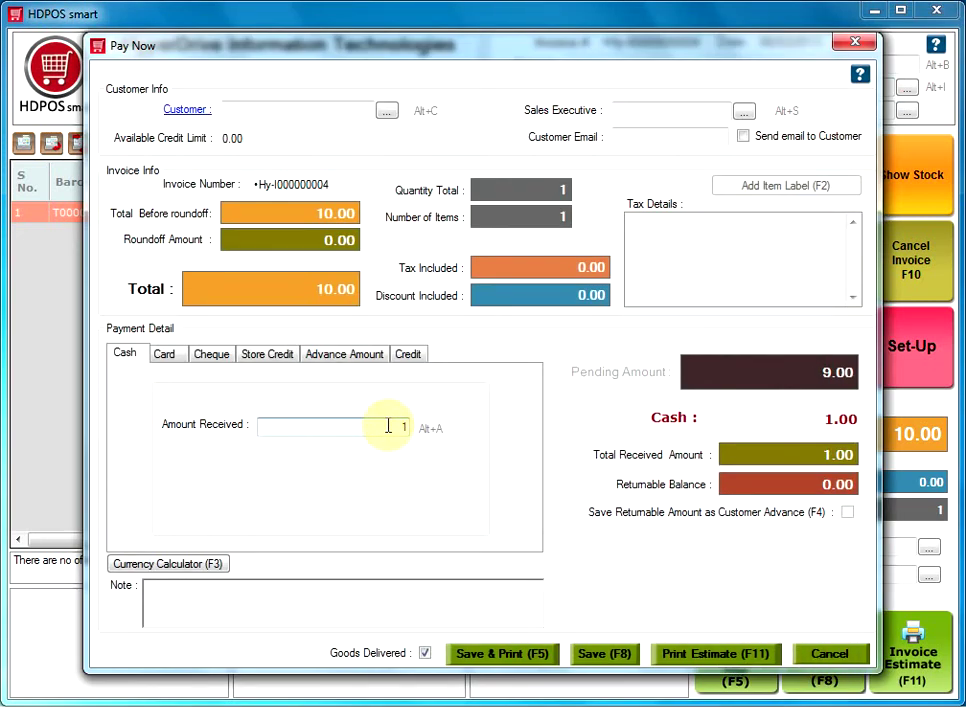
type("0")
left_click(597, 655)
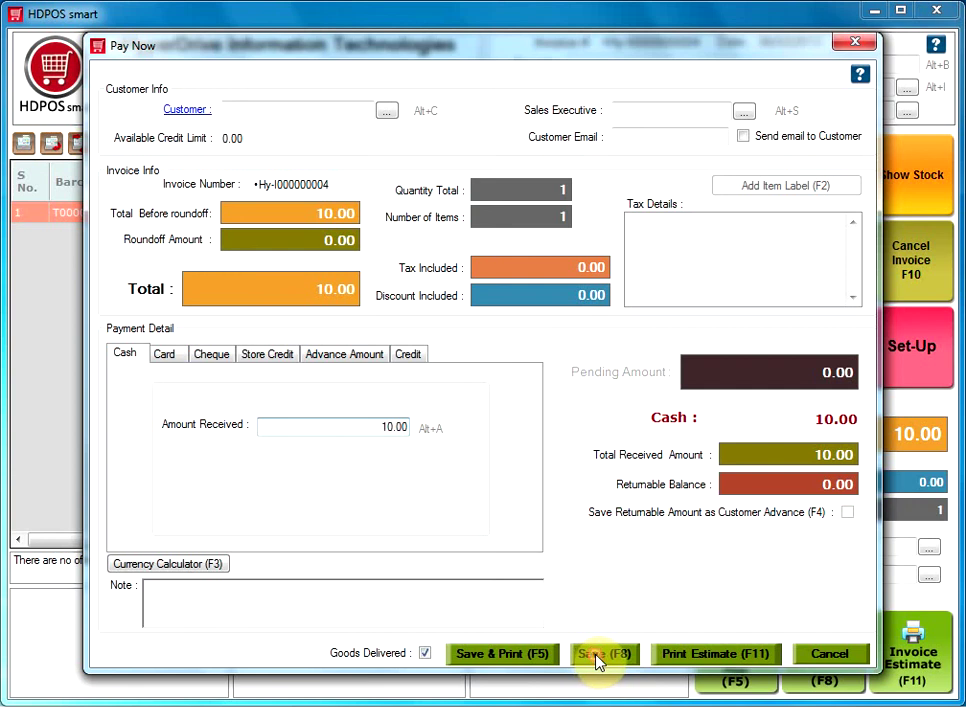